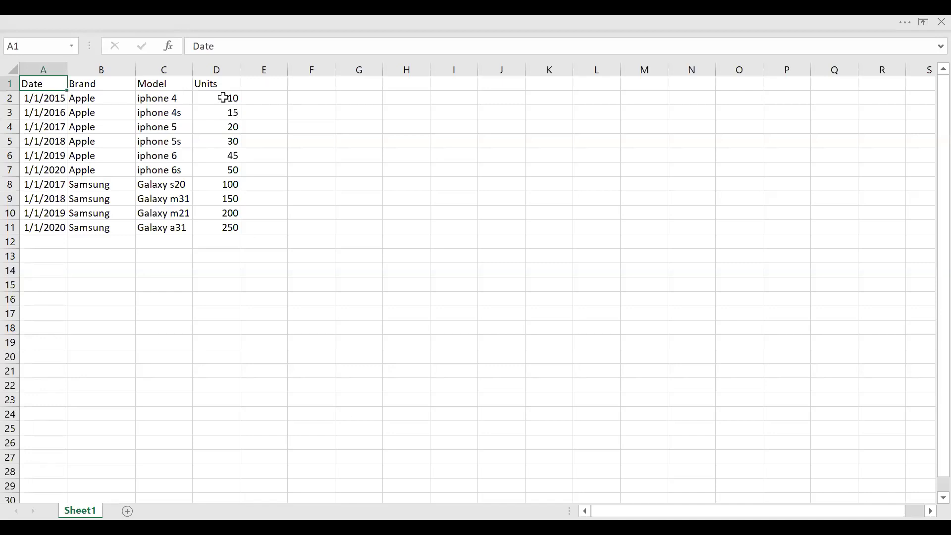
In Excel, select Apple's 2015–2018 Units values in D2:D5 to show the cumulative build-up.
drag(218, 98, 221, 112)
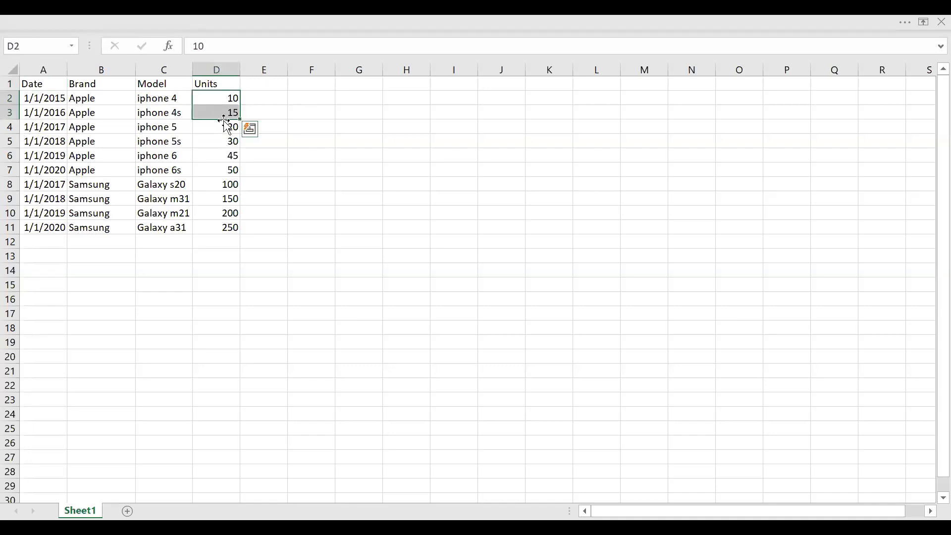
key(shift+Down)
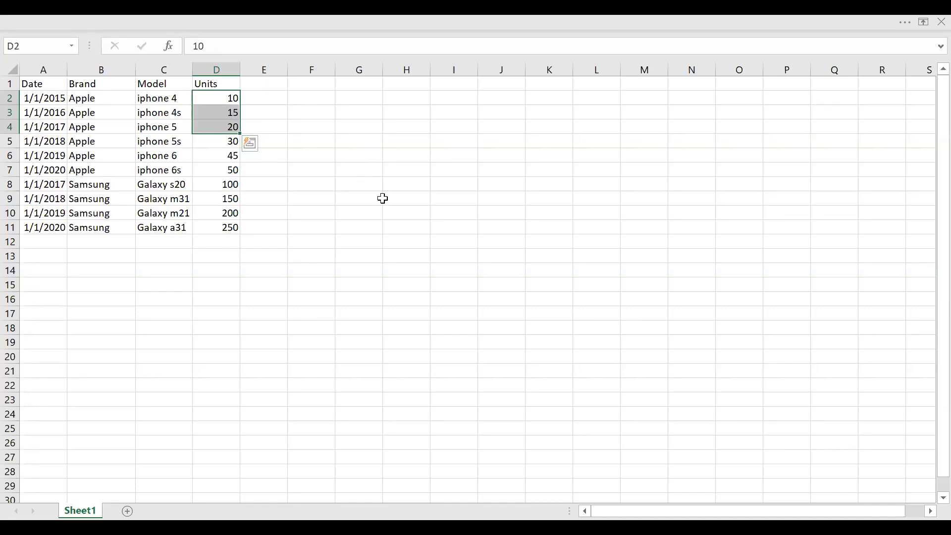
key(shift+Down)
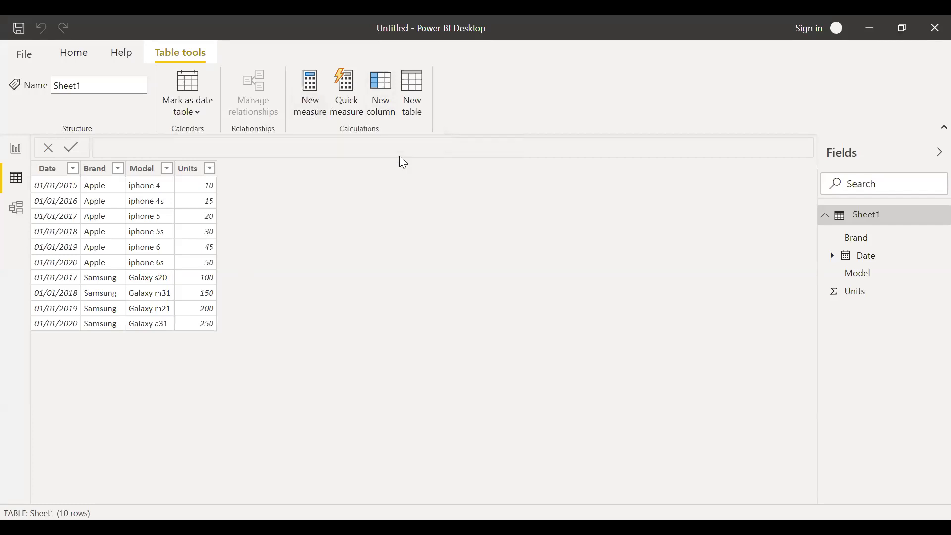
Insert a new empty calculated column into the Sheet1 table via Table tools > New column.
click(383, 105)
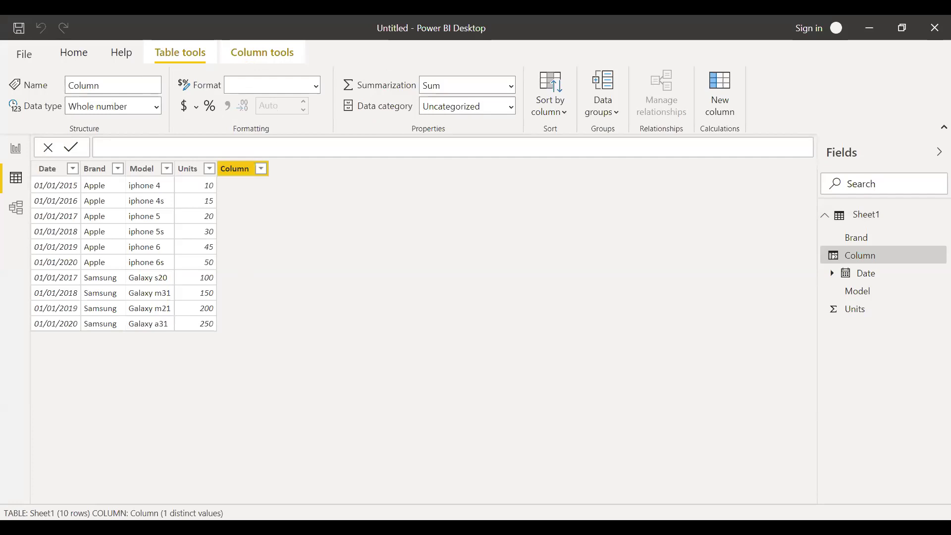
Replace the default formula with example1 = CALCULATE(SUM(Sheet1[Units]), using autocomplete.
key(ctrl+a)
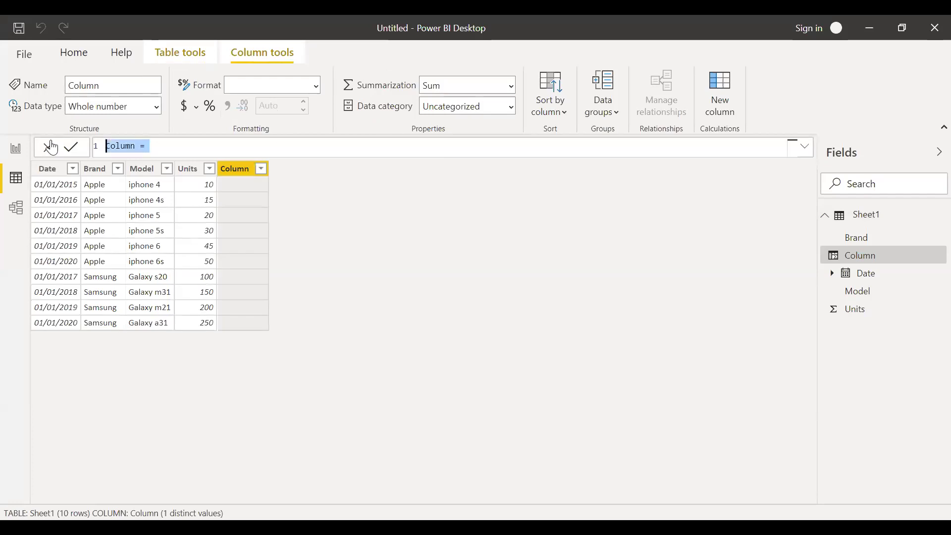
text(example1)
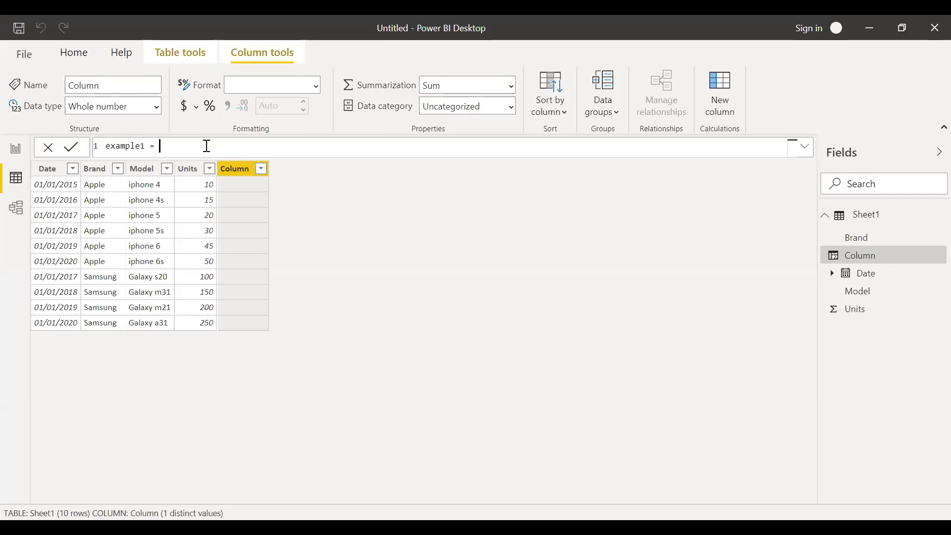
text(cal)
key(Tab)
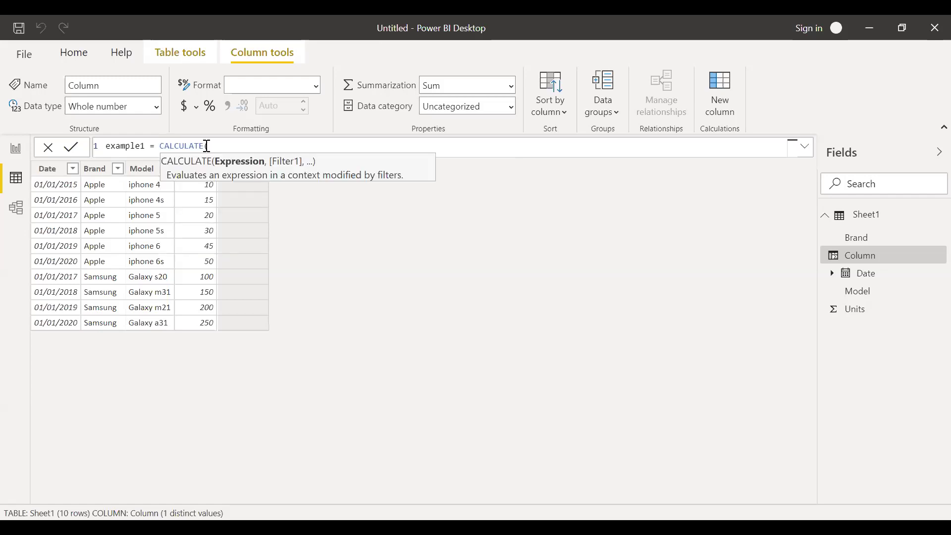
text(sum)
key(Tab)
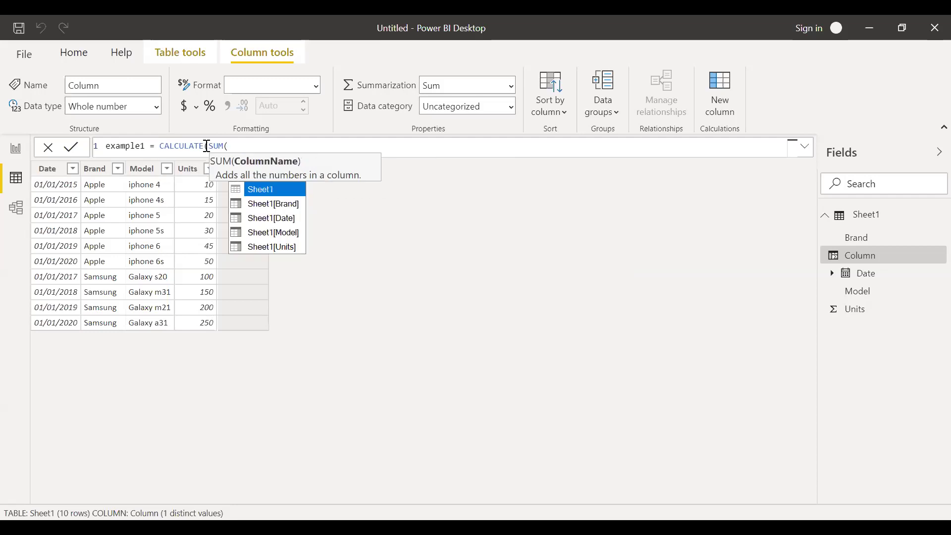
key(Down)
key(Down)
key(Down)
key(Down)
key(Tab)
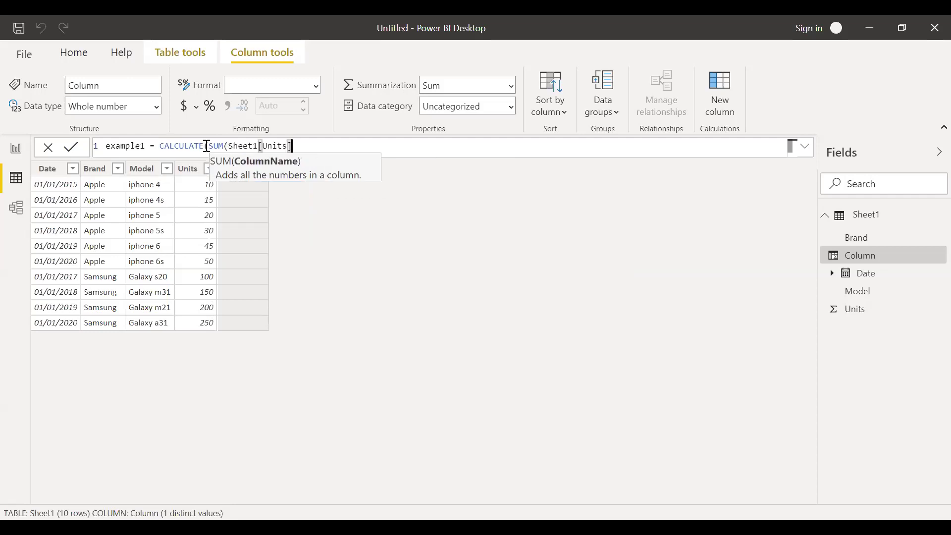
text())
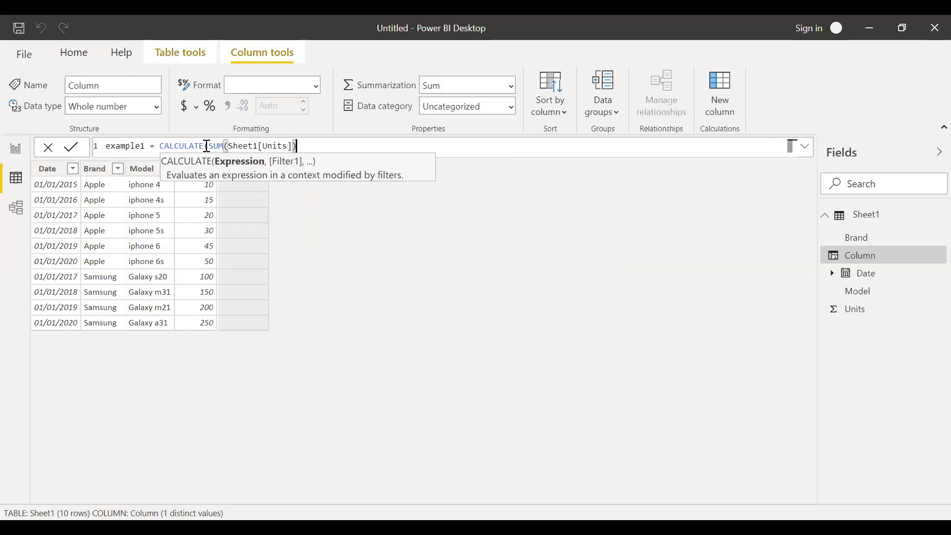
text(,)
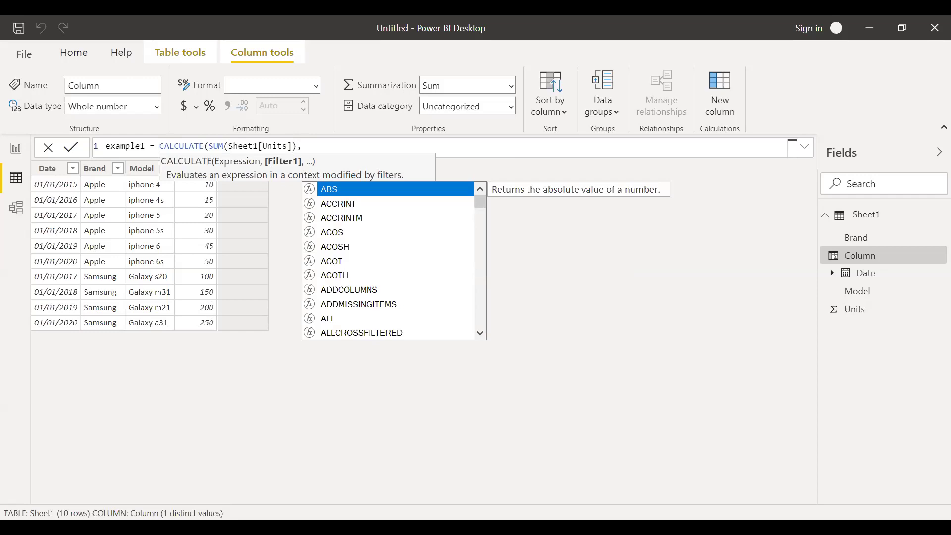
Add the filter argument FILTER(Sheet1,Sheet1[Date]<=EARLIER(Sheet1[Date])) to the example1 formula.
text(FILTER()
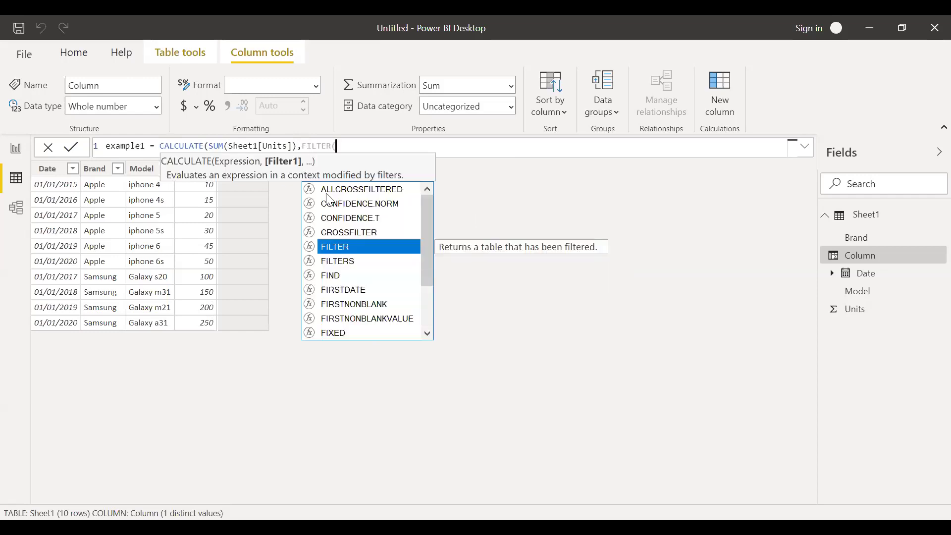
text(Sheet1)
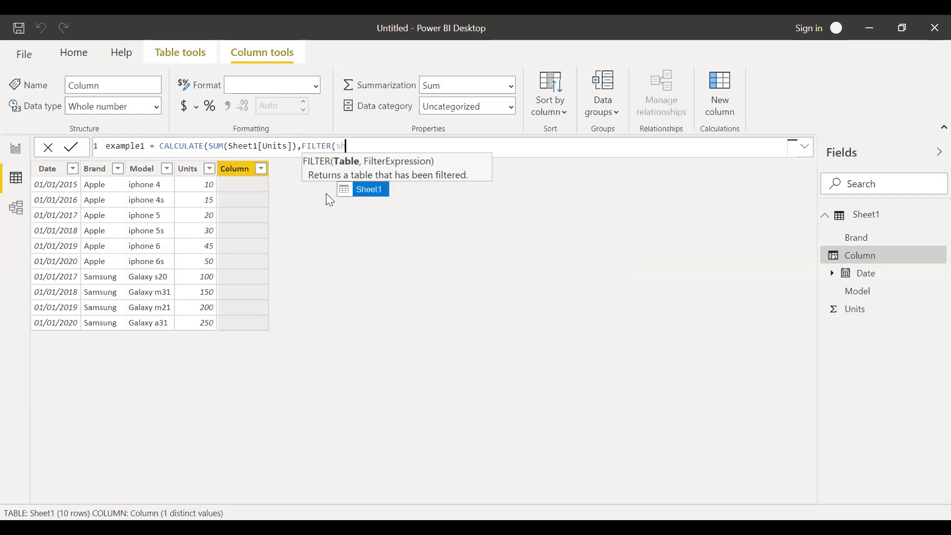
text(,)
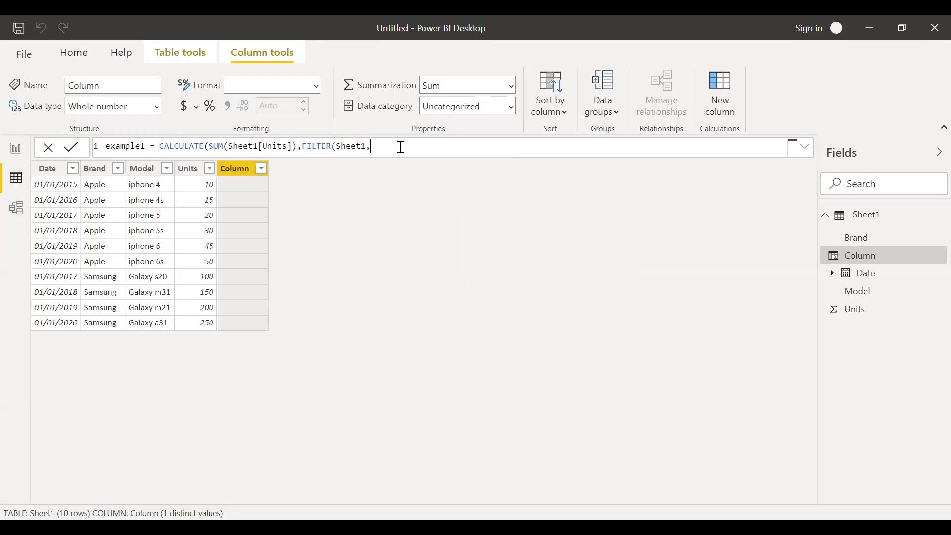
text(sh)
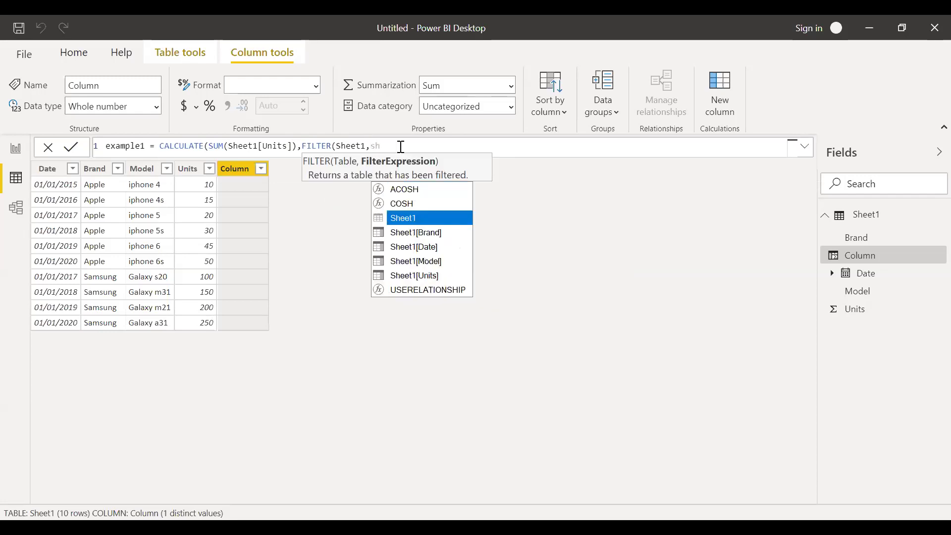
key(Down)
key(Down)
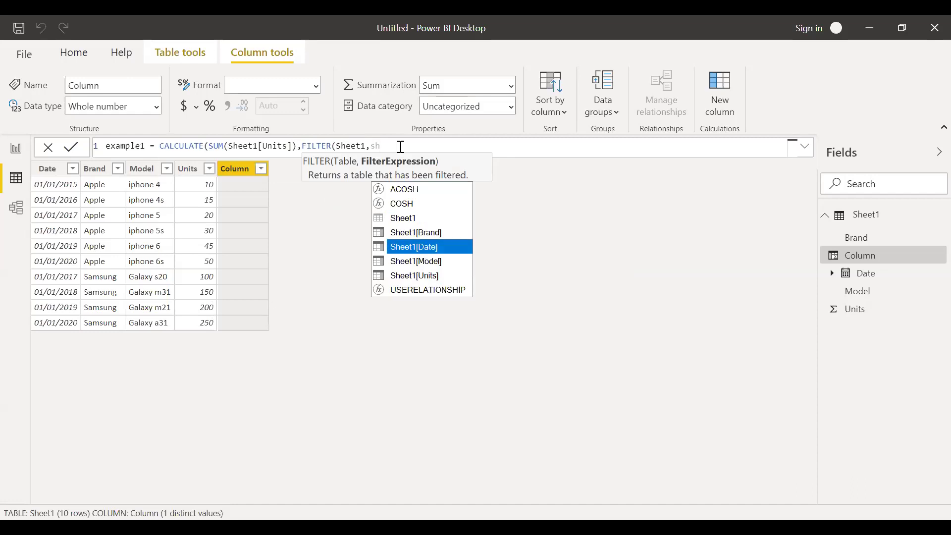
key(Tab)
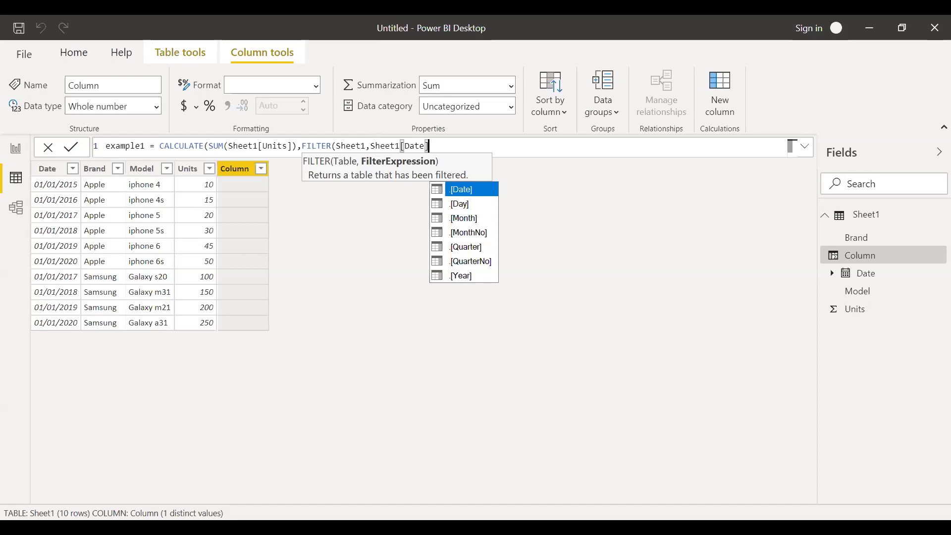
text(<)
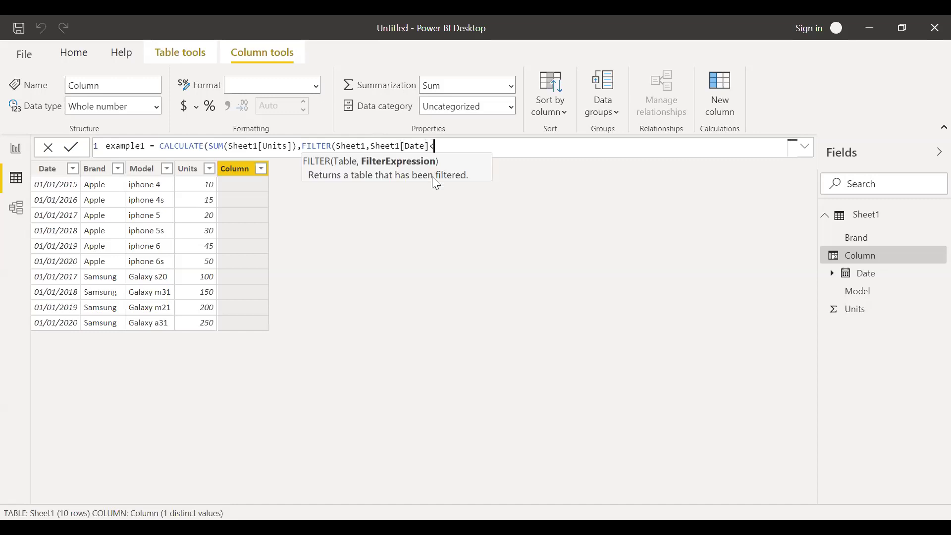
text(=ear)
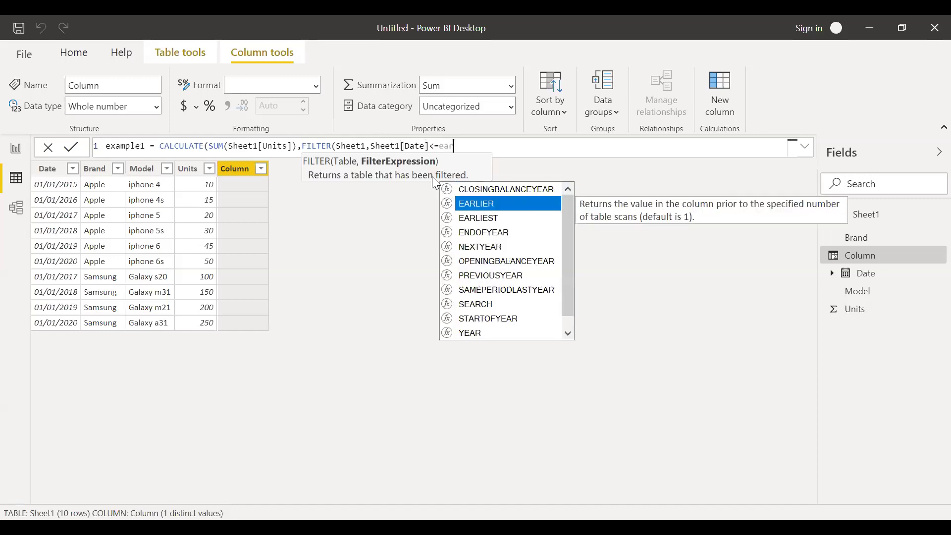
key(Tab)
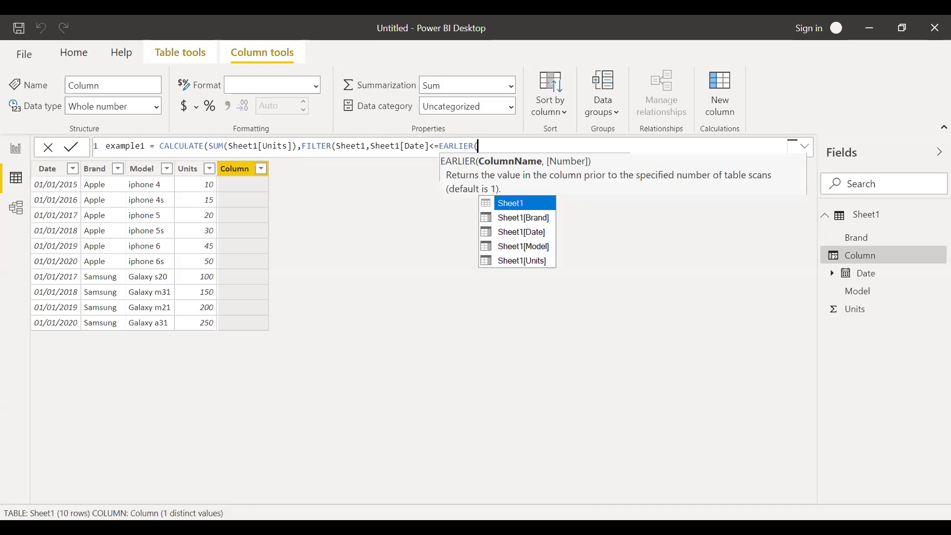
click(477, 323)
text(sh)
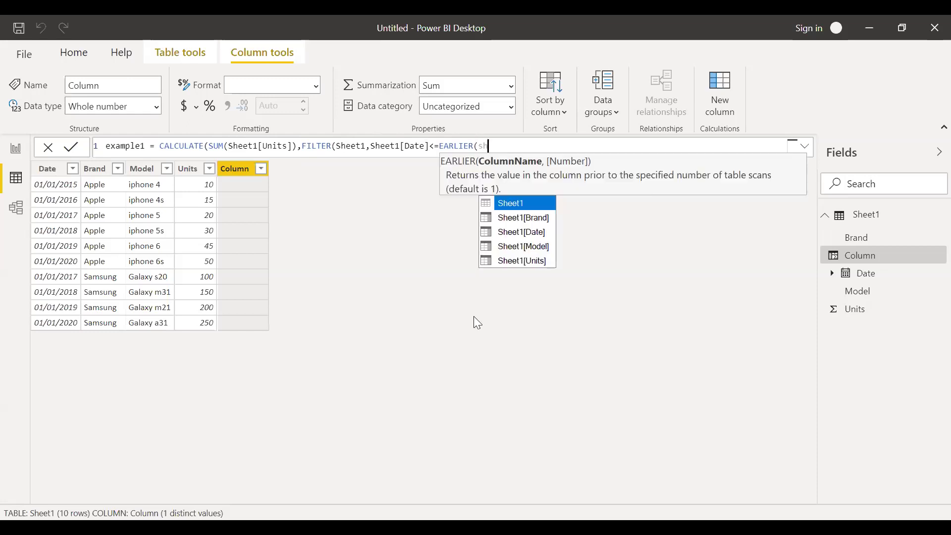
key(Down)
key(Down)
key(Tab)
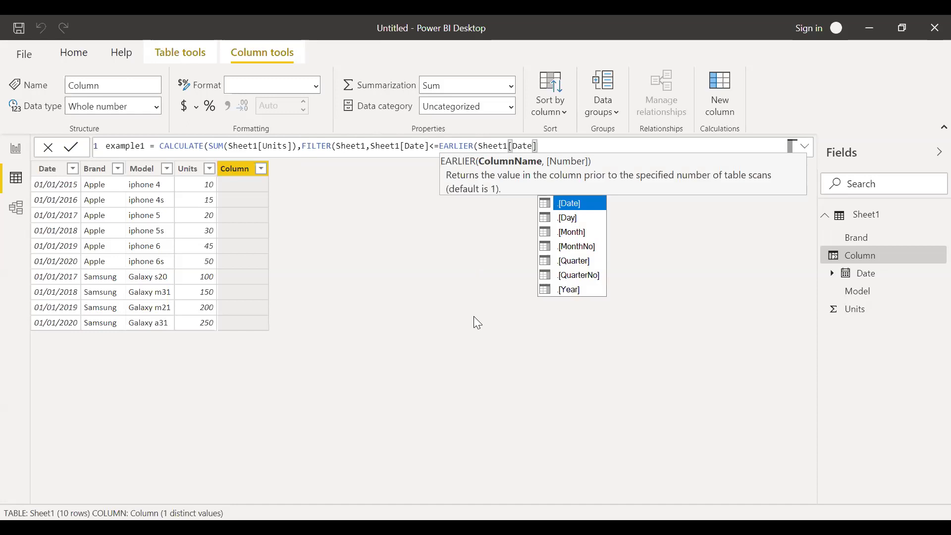
text())
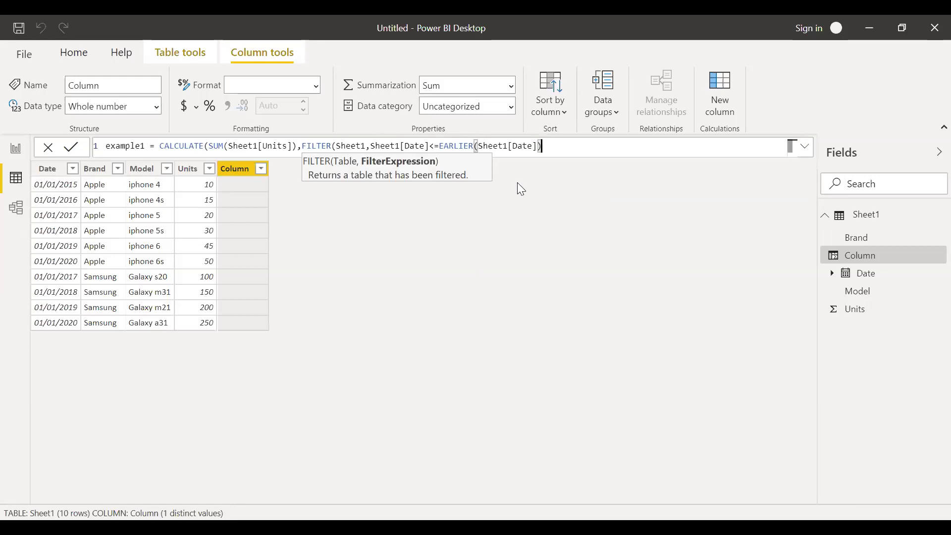
Append FILTER(Sheet1,Sheet1[Brand]= EARLIER(Sheet1[Brand])) and close the CALCULATE parentheses.
text())
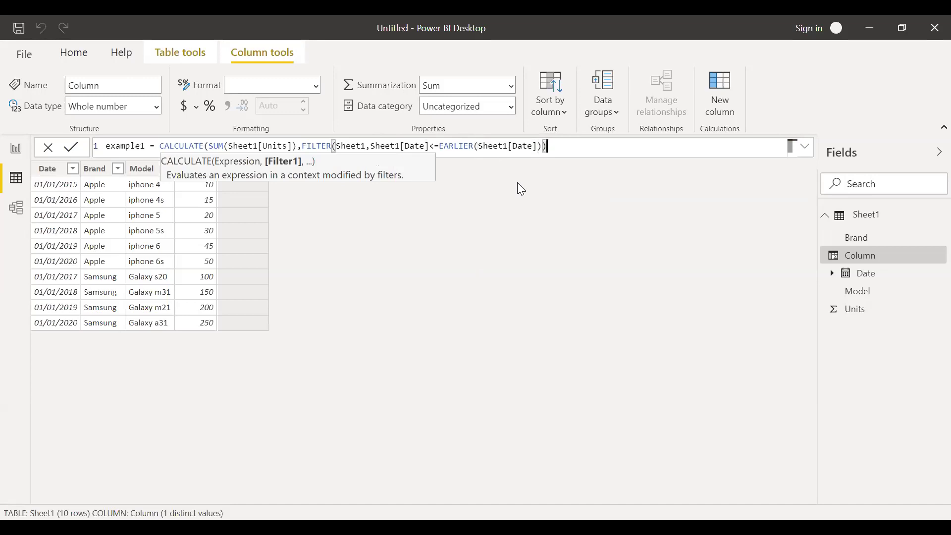
text(,)
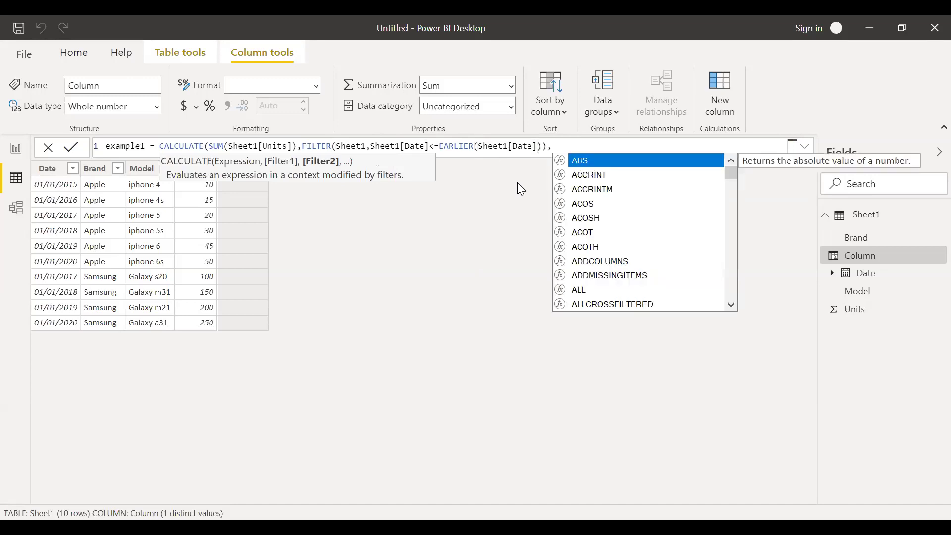
text(fil)
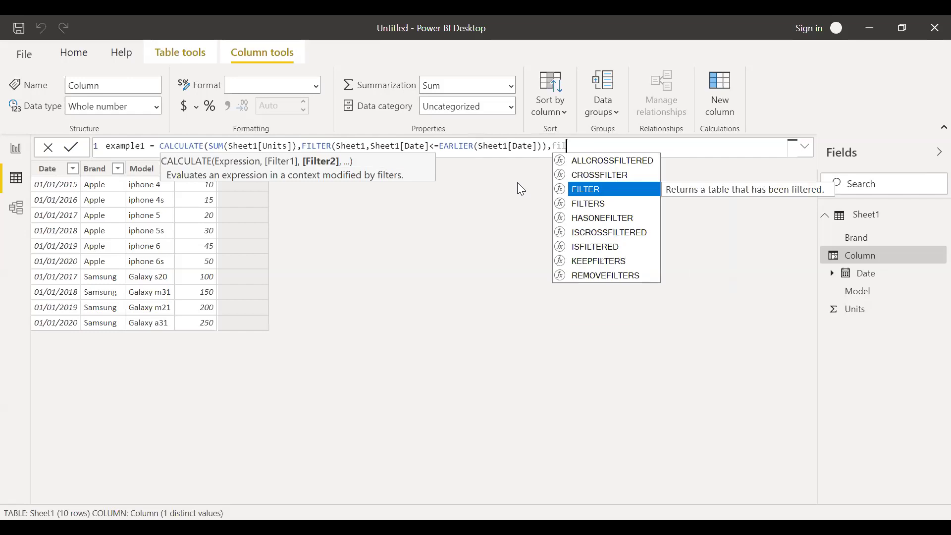
key(Tab)
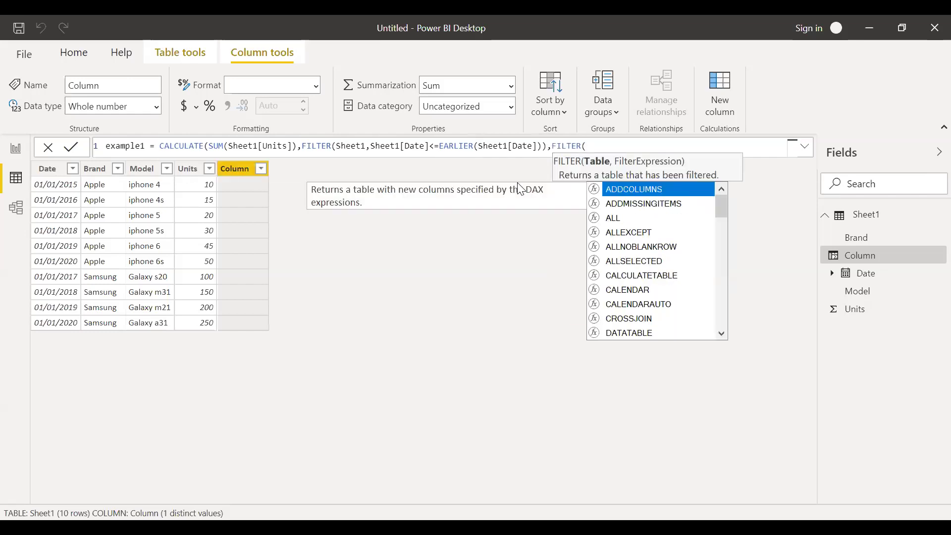
text(S)
key(Tab)
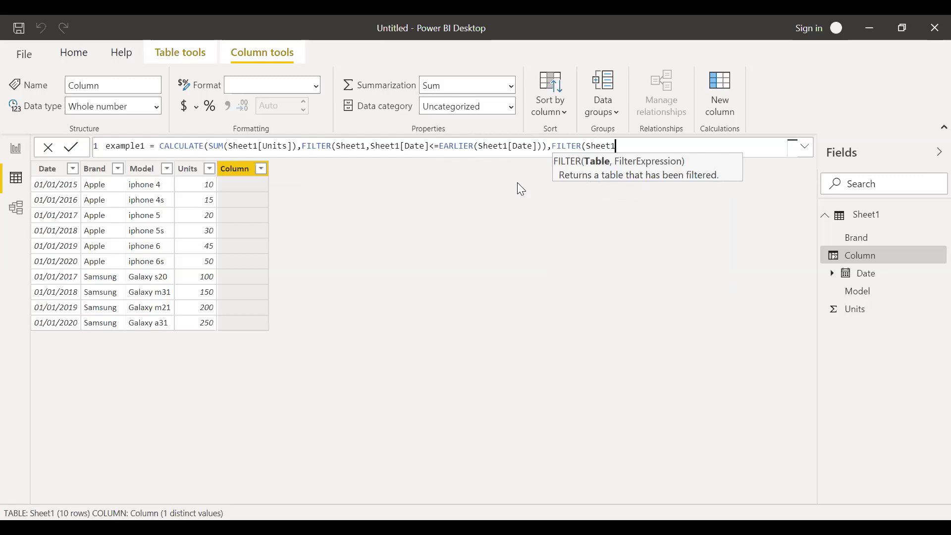
text(,)
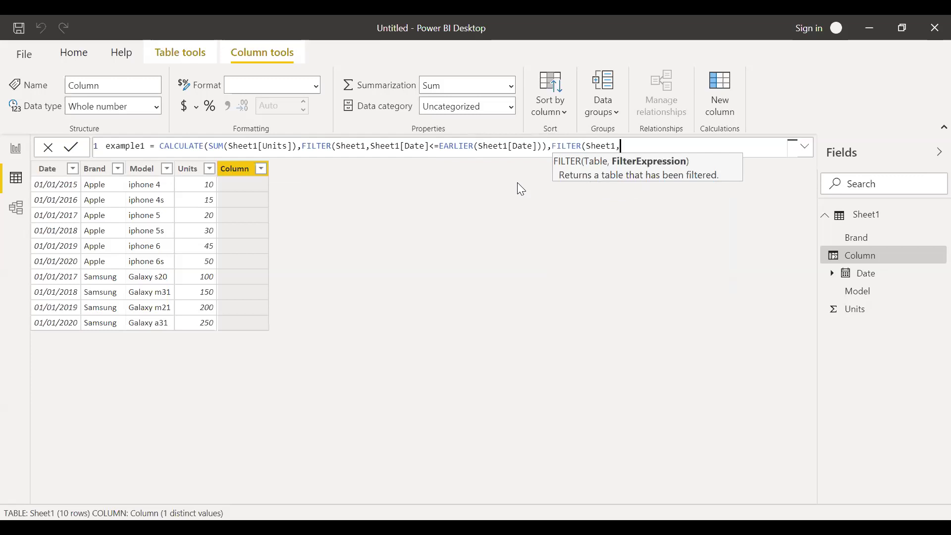
text(br)
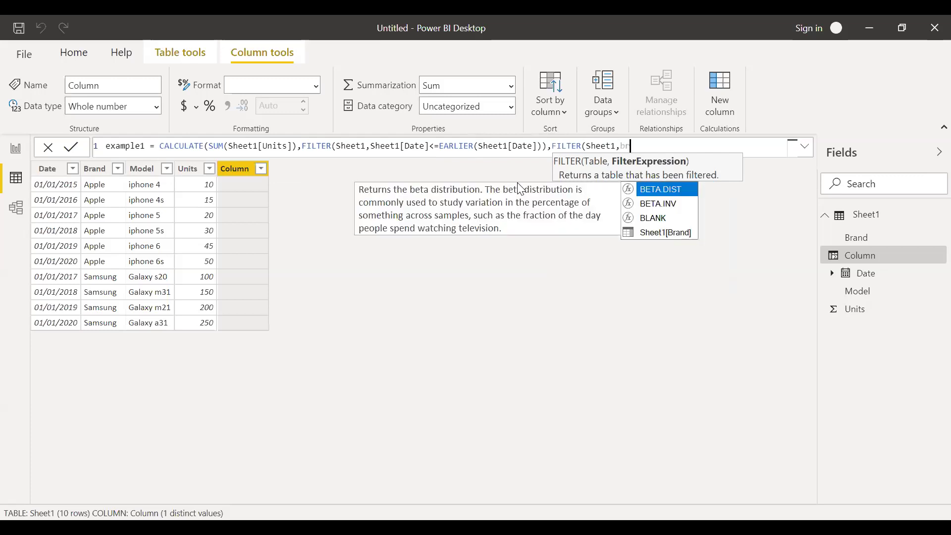
key(Tab)
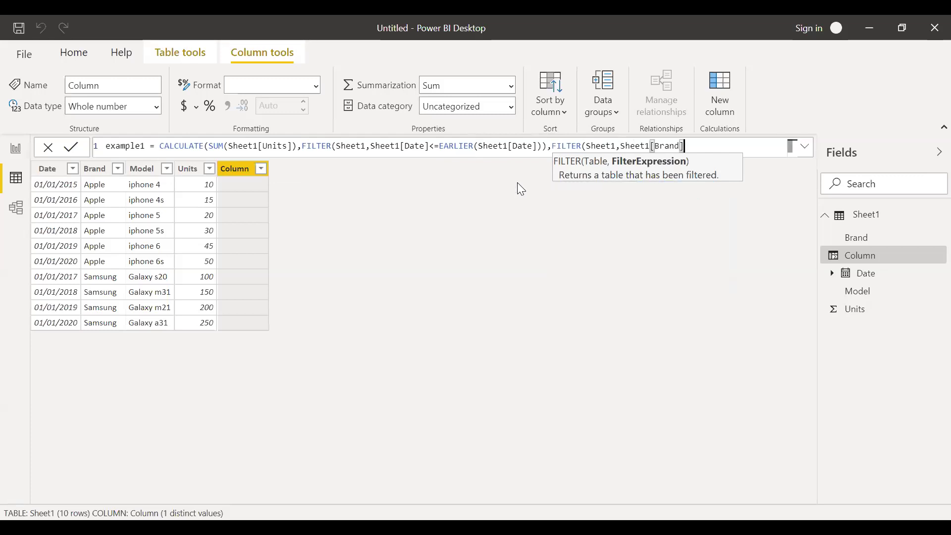
text(=)
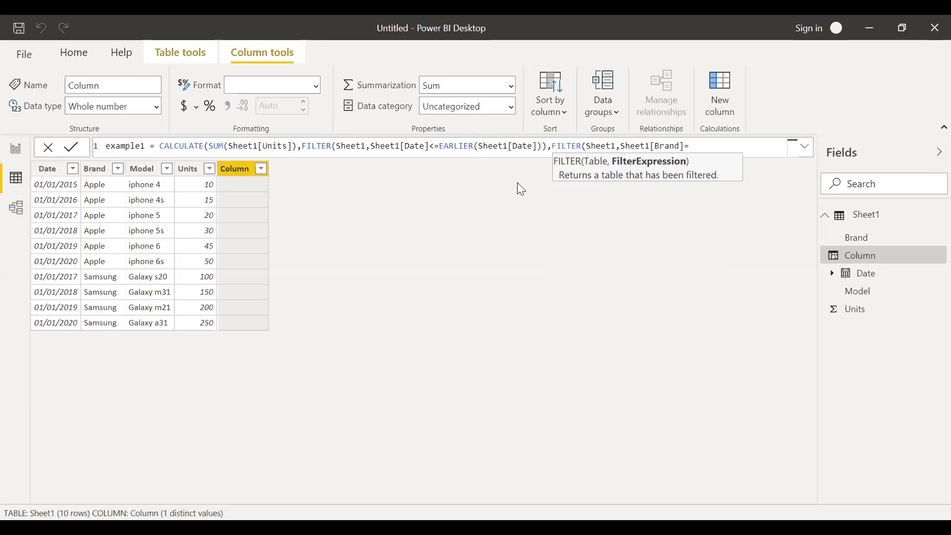
text( ear)
key(Tab)
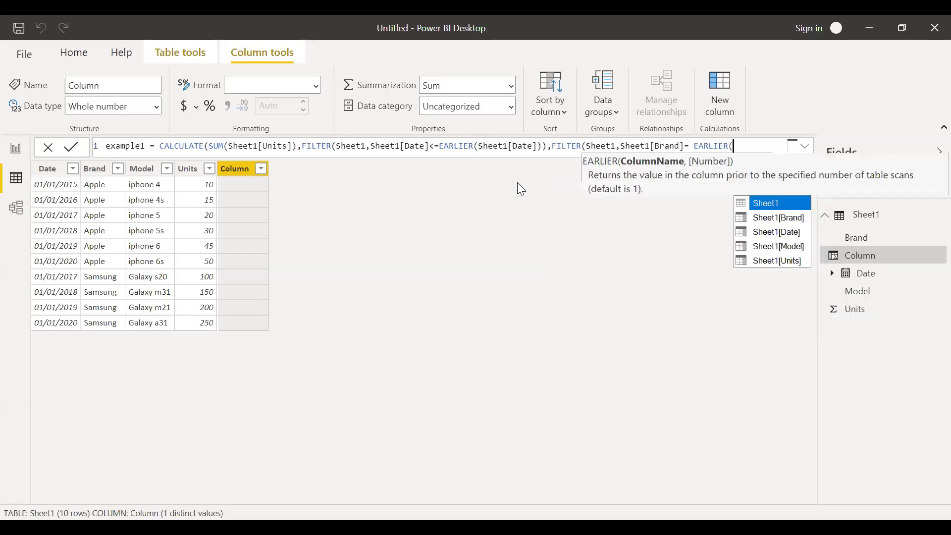
key(Down)
key(Tab)
text())
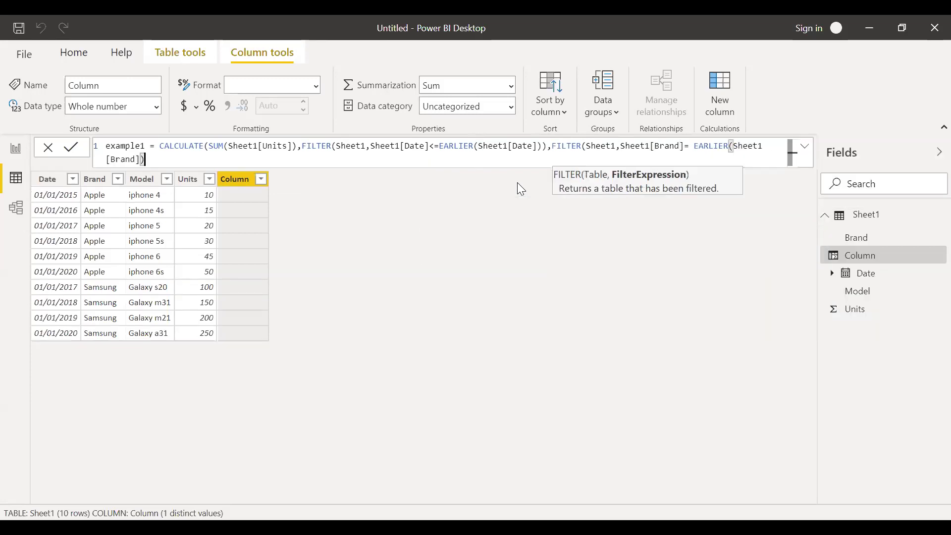
text()))
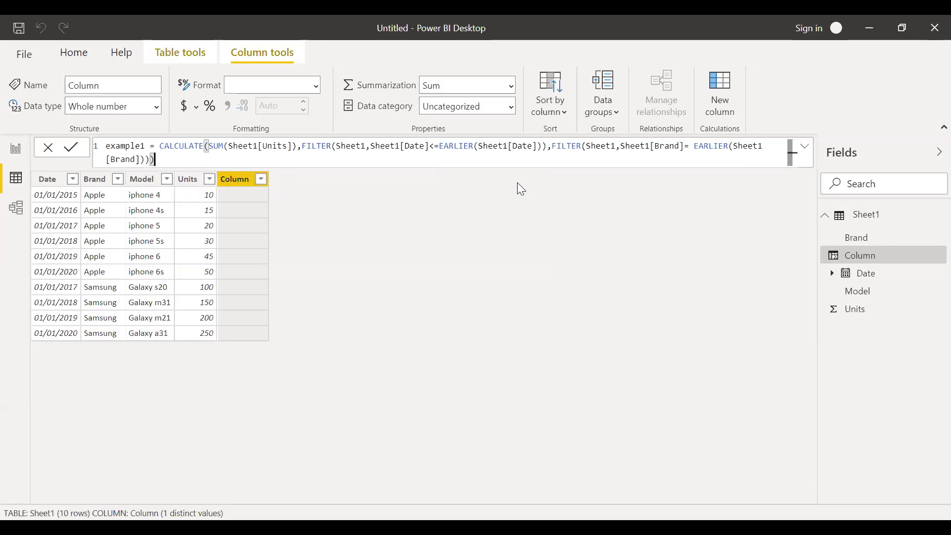
Commit the DAX formula so example1 shows running Units totals, 170 for Apple and 700 for Samsung.
key(Return)
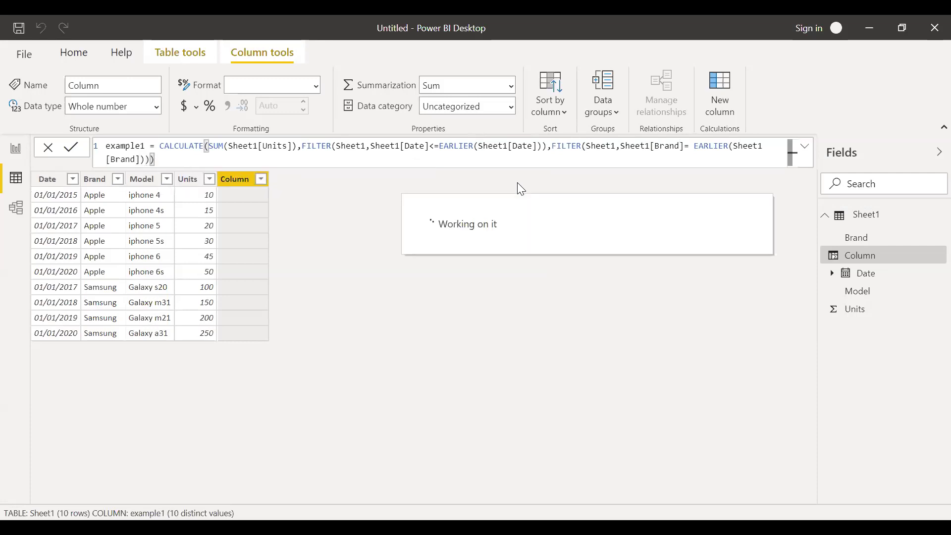